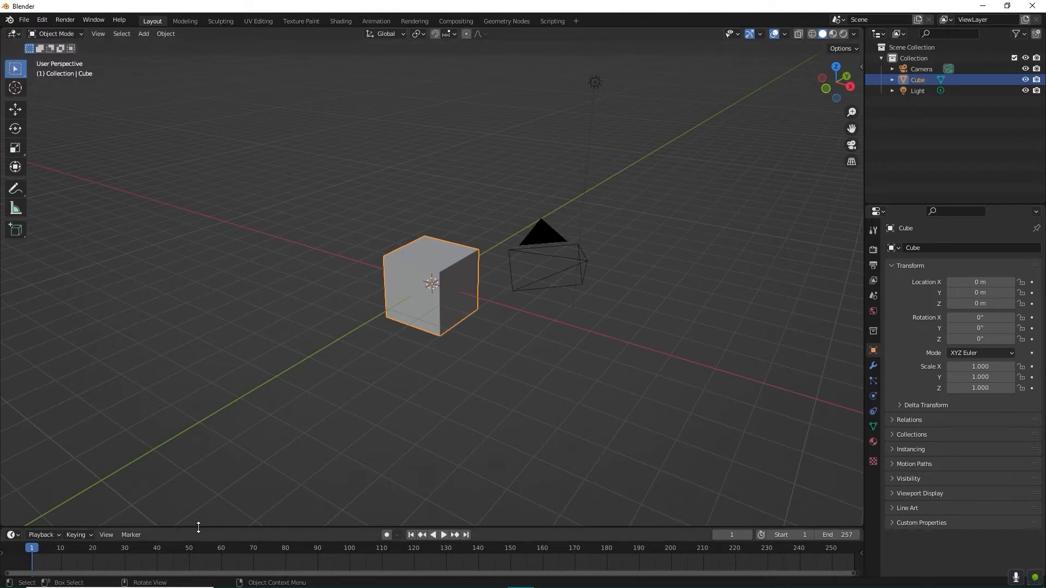
- Enlarge the timeline area beneath the 3D viewport to roughly a third of the window's height
{"action": "left_click_drag", "start_coordinate": [200, 516], "coordinate": [200, 421]}
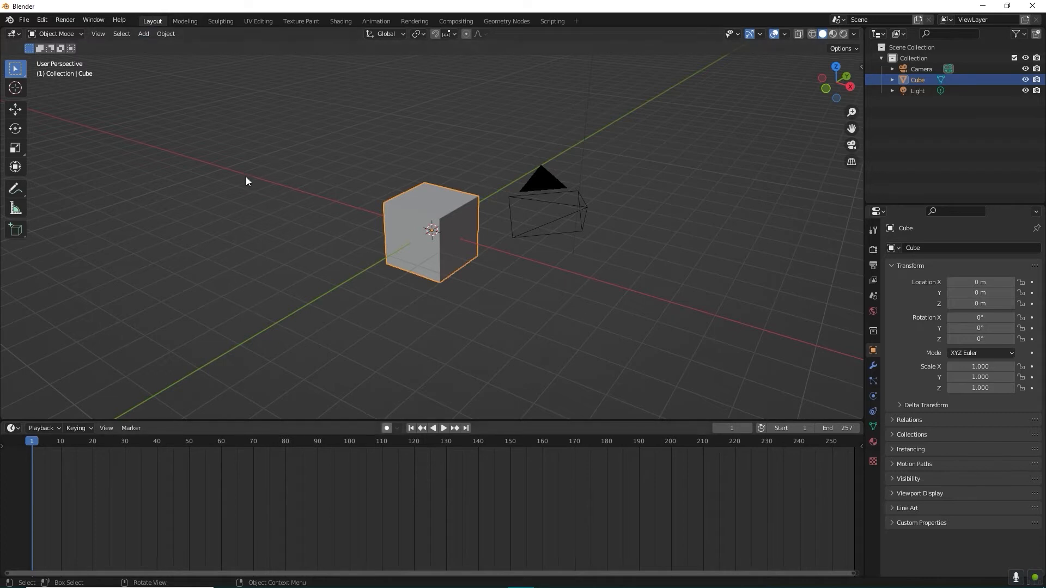
{"action": "left_click_drag", "start_coordinate": [324, 421], "coordinate": [320, 444]}
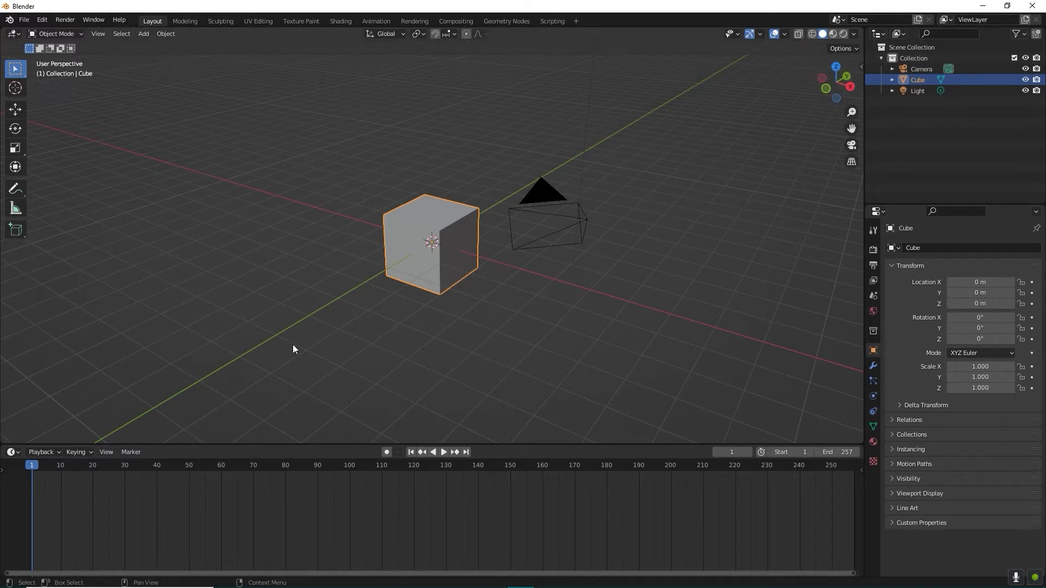
{"action": "left_click_drag", "start_coordinate": [222, 444], "coordinate": [233, 379]}
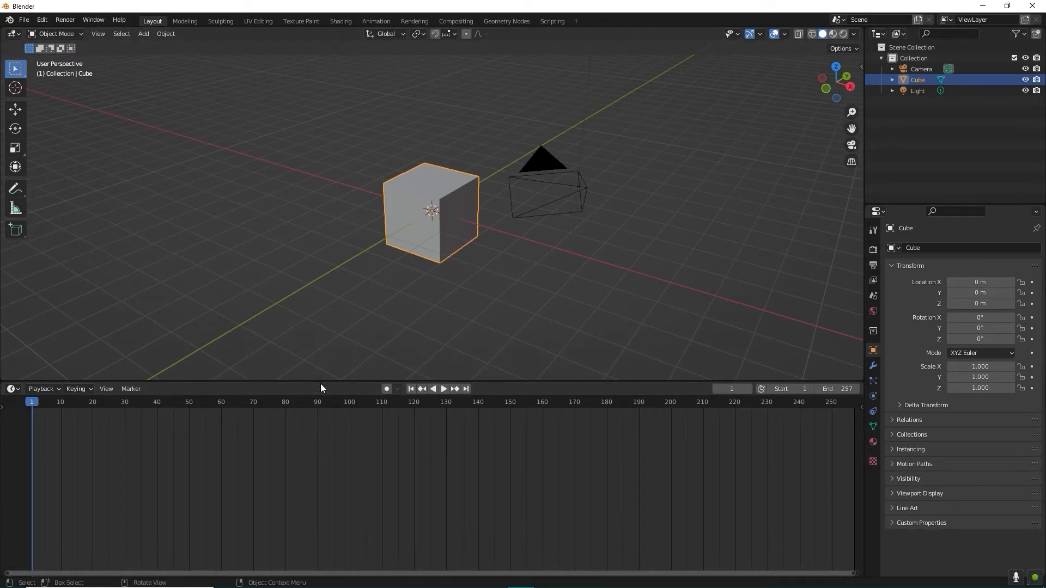
{"action": "left_click_drag", "start_coordinate": [321, 380], "coordinate": [321, 362]}
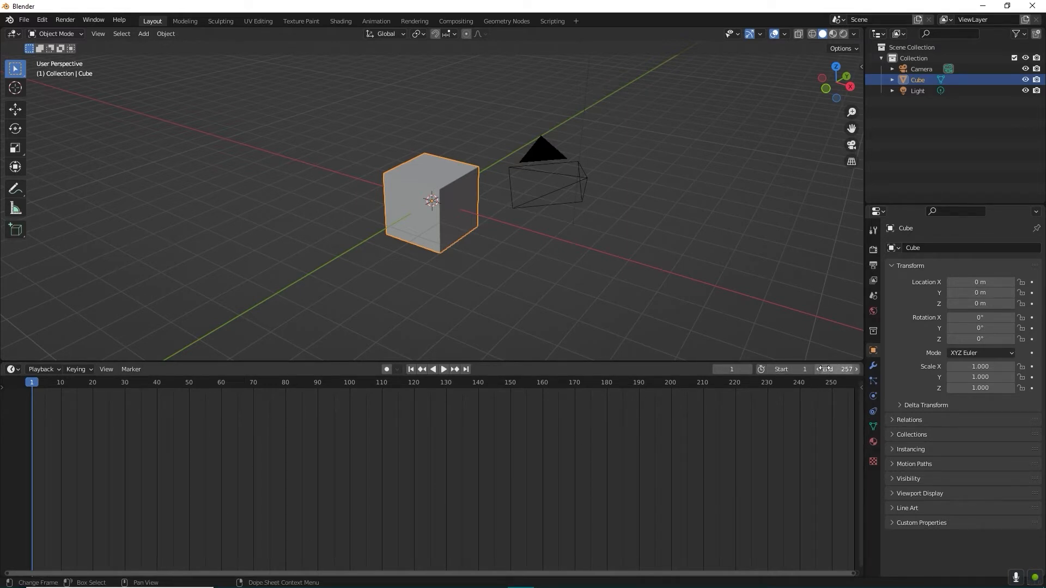
{"action": "mouse_move", "coordinate": [839, 370]}
{"action": "left_mouse_down"}
{"action": "mouse_move", "coordinate": [867, 370]}
{"action": "mouse_move", "coordinate": [838, 370]}
{"action": "left_mouse_up"}
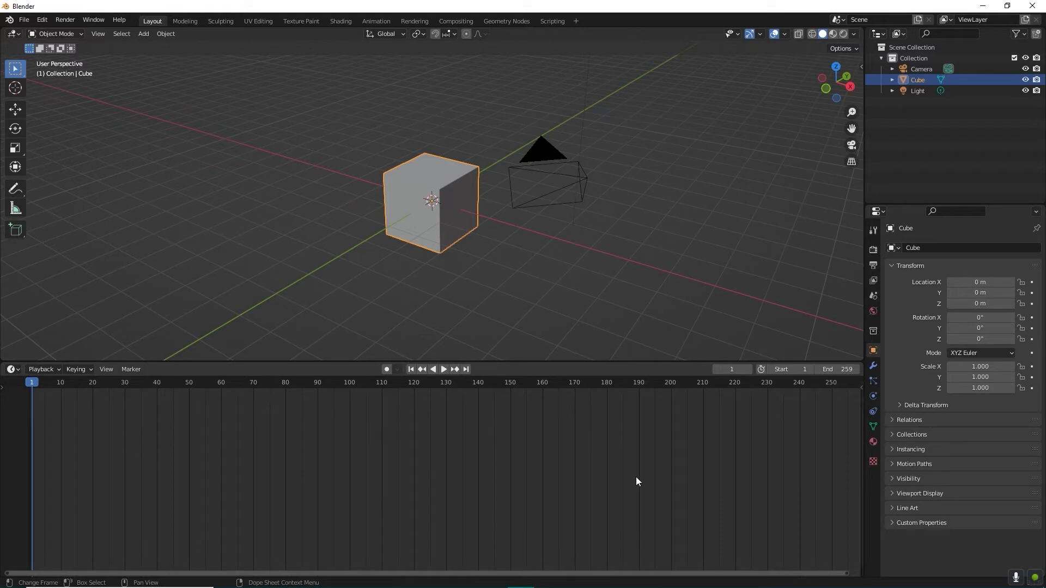
{"action": "key", "text": "ctrl+z"}
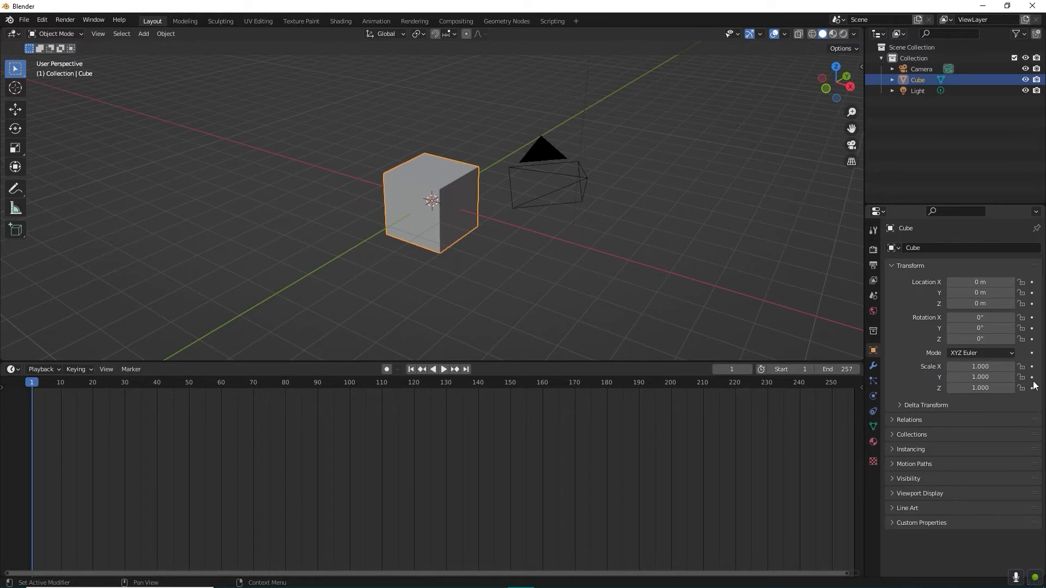
- Keyframe the cube's X, Y and Z location at 0 m on frame 20
{"action": "left_click_drag", "start_coordinate": [31, 385], "coordinate": [93, 381]}
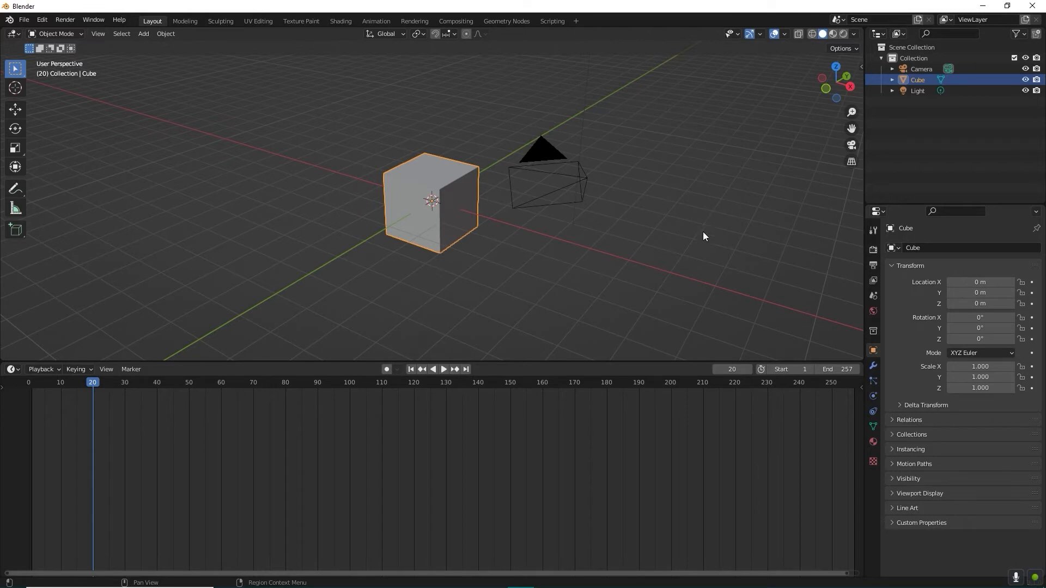
{"action": "left_click", "coordinate": [1032, 282]}
{"action": "left_click", "coordinate": [1033, 293]}
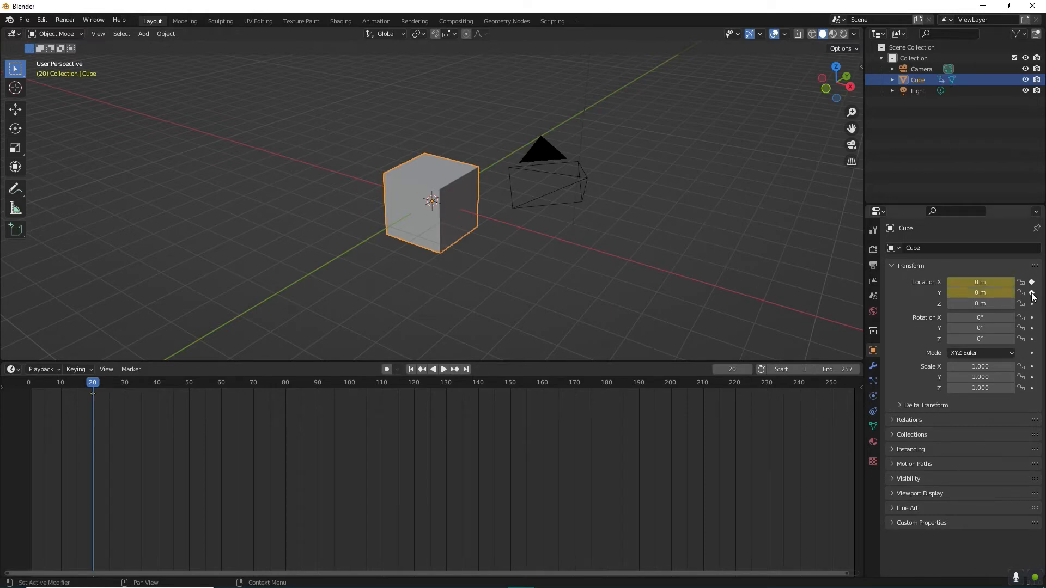
{"action": "left_click", "coordinate": [1032, 304]}
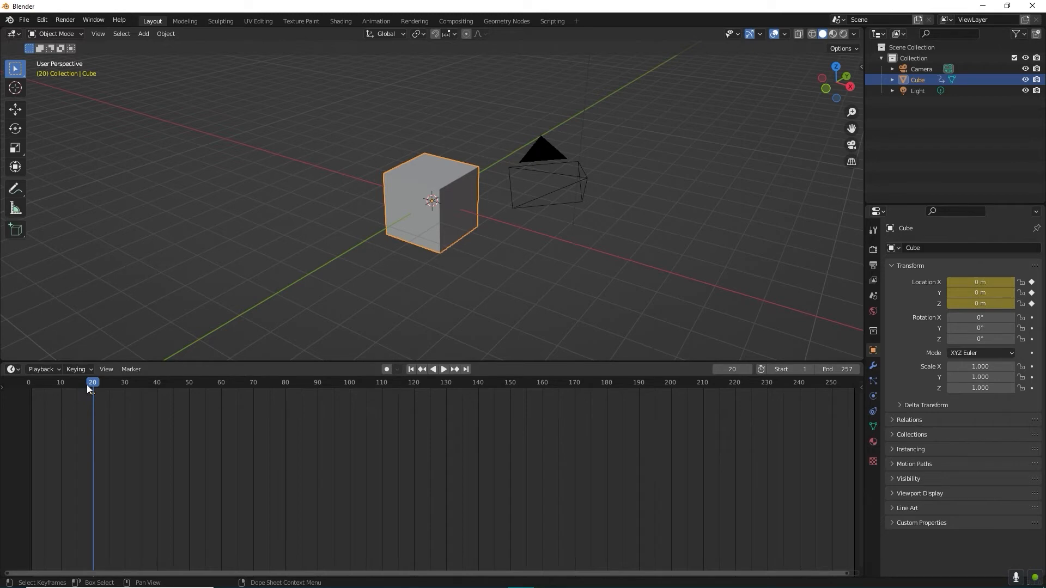
- On frame 50, set the cube's location to X 1.41 m, Y -1.76 m, Z 1.77 m and keyframe all three axes
{"action": "left_click_drag", "start_coordinate": [94, 381], "coordinate": [191, 381]}
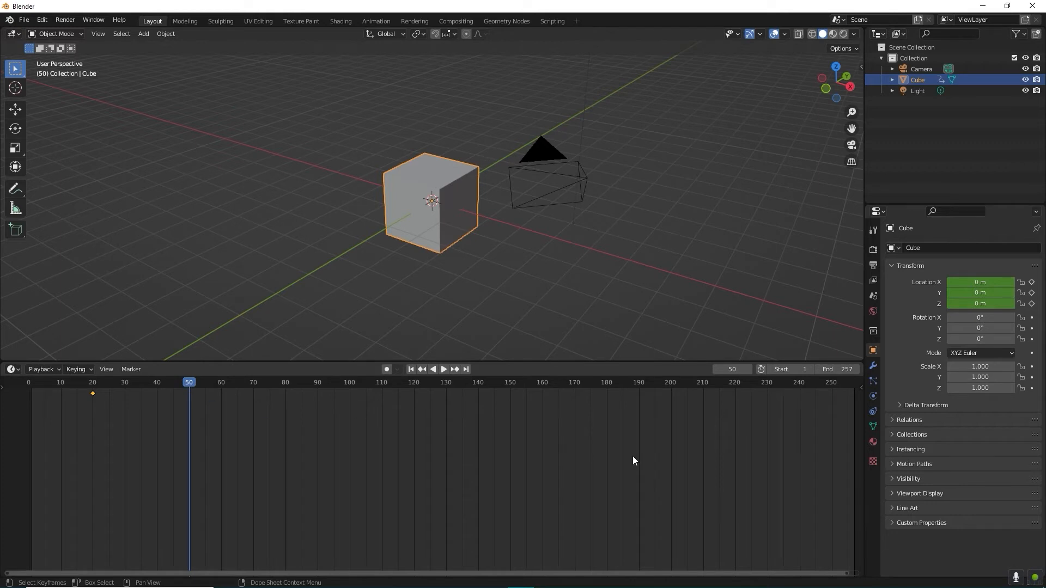
{"action": "left_click_drag", "start_coordinate": [976, 282], "coordinate": [1008, 306]}
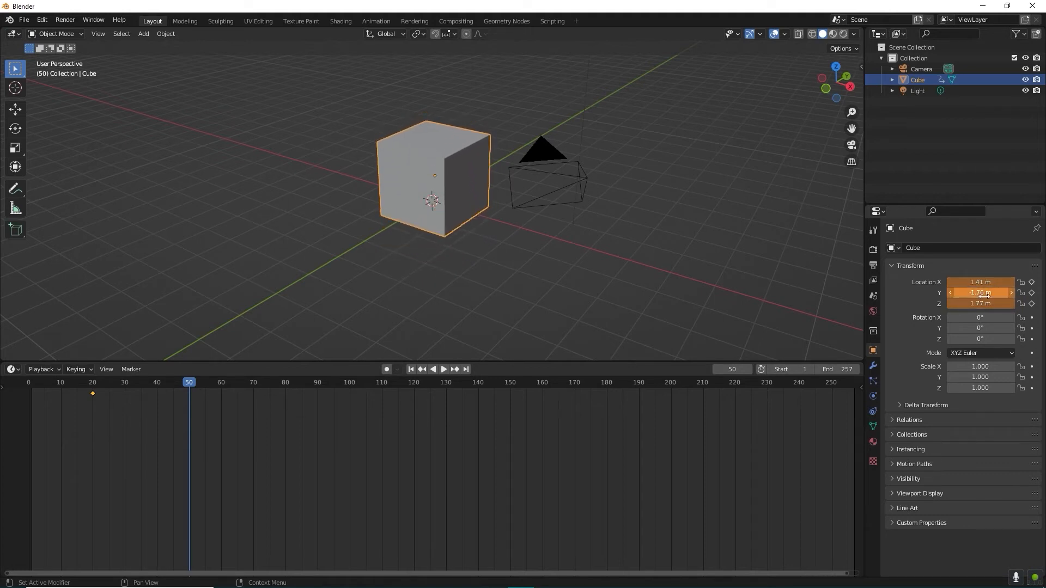
{"action": "left_click", "coordinate": [1032, 281]}
{"action": "left_click", "coordinate": [1031, 293]}
{"action": "left_click", "coordinate": [1032, 303]}
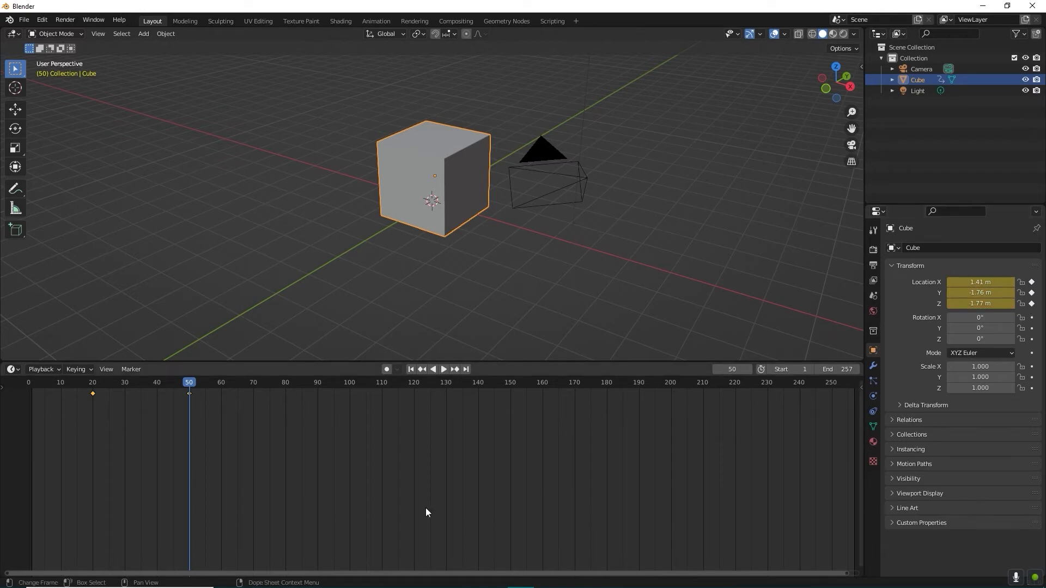
- Play back the cube's location animation from frame 0 past the second keyframe
{"action": "left_click_drag", "start_coordinate": [187, 382], "coordinate": [27, 386]}
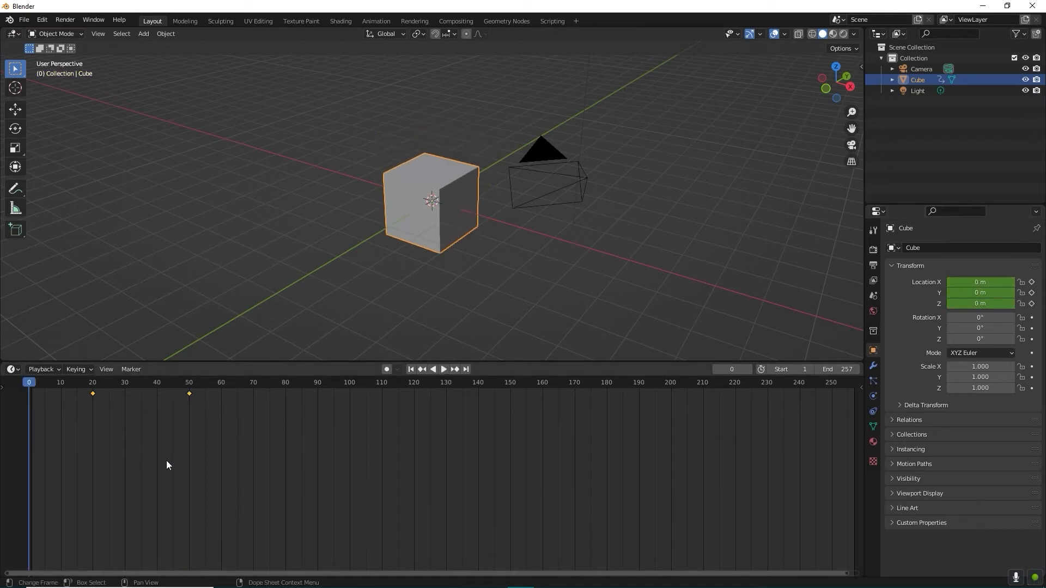
{"action": "key", "text": "space"}
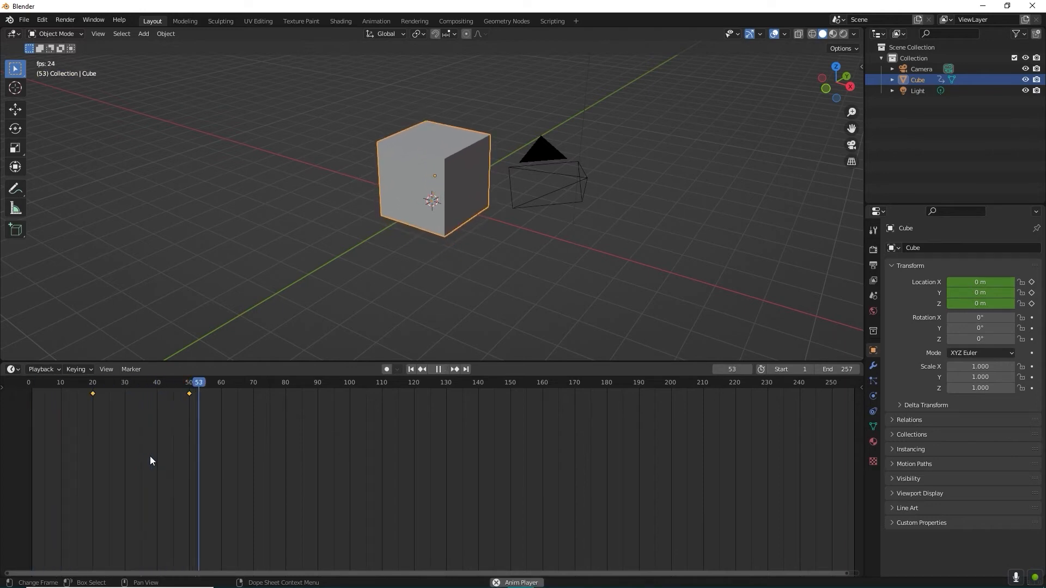
{"action": "key", "text": "space"}
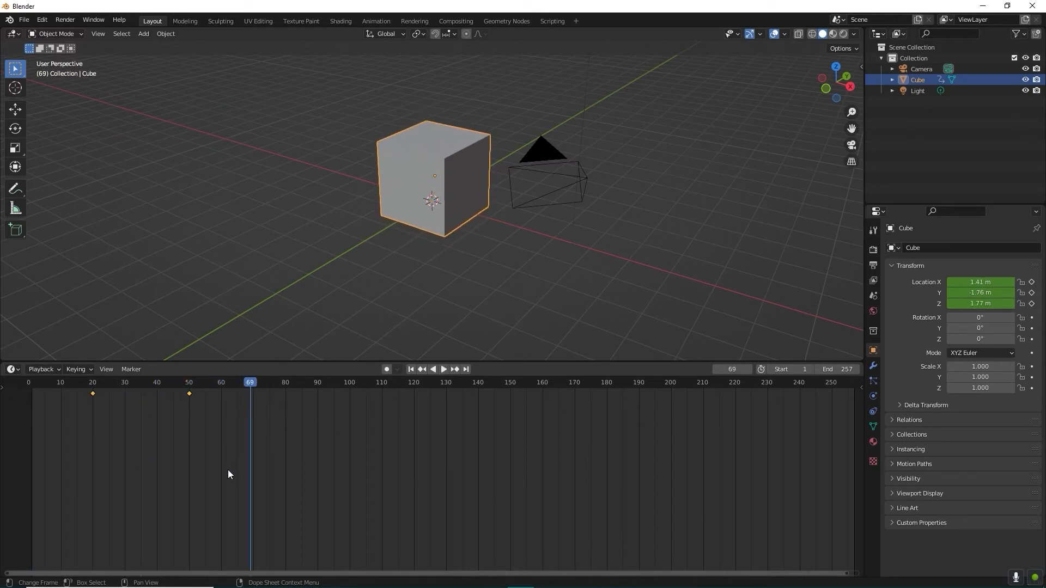
- Return to frame 50 and keyframe the cube's X, Y and Z rotation at 0°
{"action": "left_click_drag", "start_coordinate": [251, 382], "coordinate": [189, 387]}
{"action": "key", "text": "space"}
{"action": "key", "text": "space"}
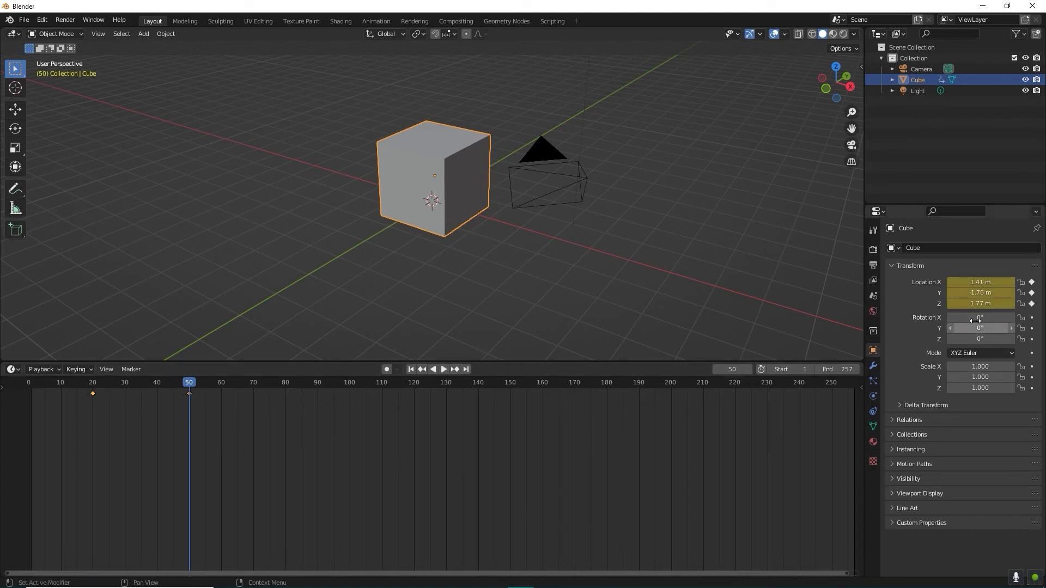
{"action": "left_click", "coordinate": [1032, 318]}
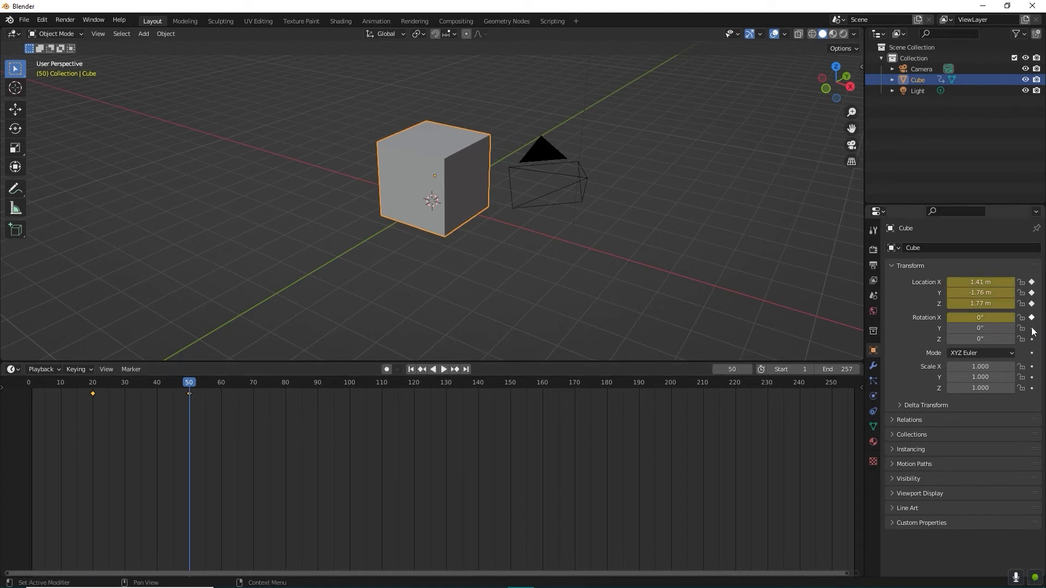
{"action": "left_click", "coordinate": [1032, 328]}
{"action": "left_click", "coordinate": [1032, 339]}
{"action": "left_click_drag", "start_coordinate": [192, 385], "coordinate": [287, 382]}
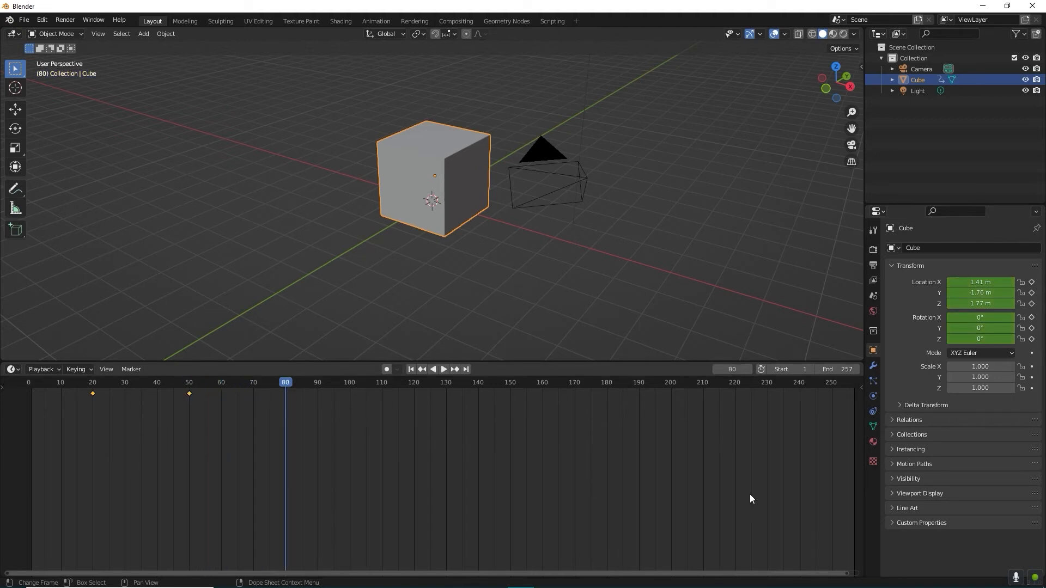
{"action": "left_click_drag", "start_coordinate": [984, 314], "coordinate": [960, 339]}
{"action": "left_click", "coordinate": [1033, 317]}
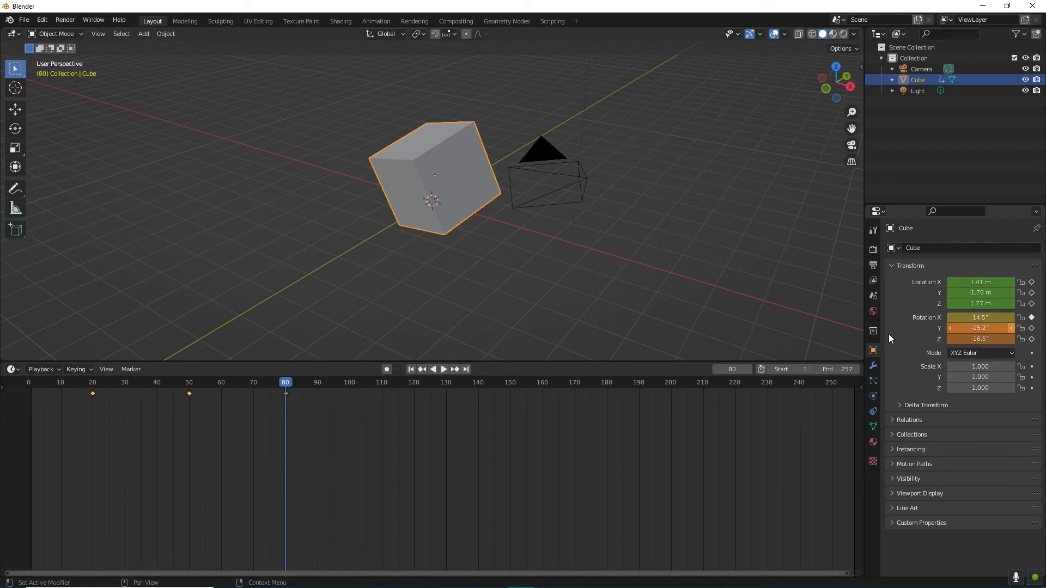
{"action": "key", "text": "ctrl+z"}
- Keyframe the cube's rotation at 0° on all axes on frame 80, and at X 14.5°, Y -18.6°, Z 204° on frame 110
{"action": "mouse_move", "coordinate": [283, 380]}
{"action": "left_mouse_down"}
{"action": "mouse_move", "coordinate": [310, 381]}
{"action": "mouse_move", "coordinate": [286, 382]}
{"action": "left_mouse_up"}
{"action": "left_click", "coordinate": [1031, 317]}
{"action": "left_click_drag", "start_coordinate": [289, 381], "coordinate": [381, 385]}
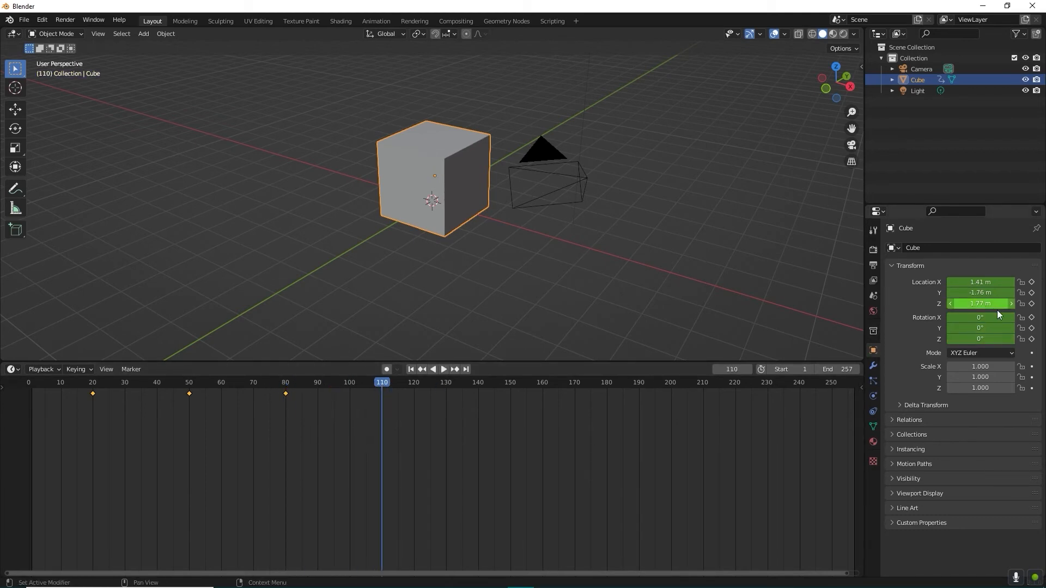
{"action": "left_click_drag", "start_coordinate": [975, 320], "coordinate": [1002, 340]}
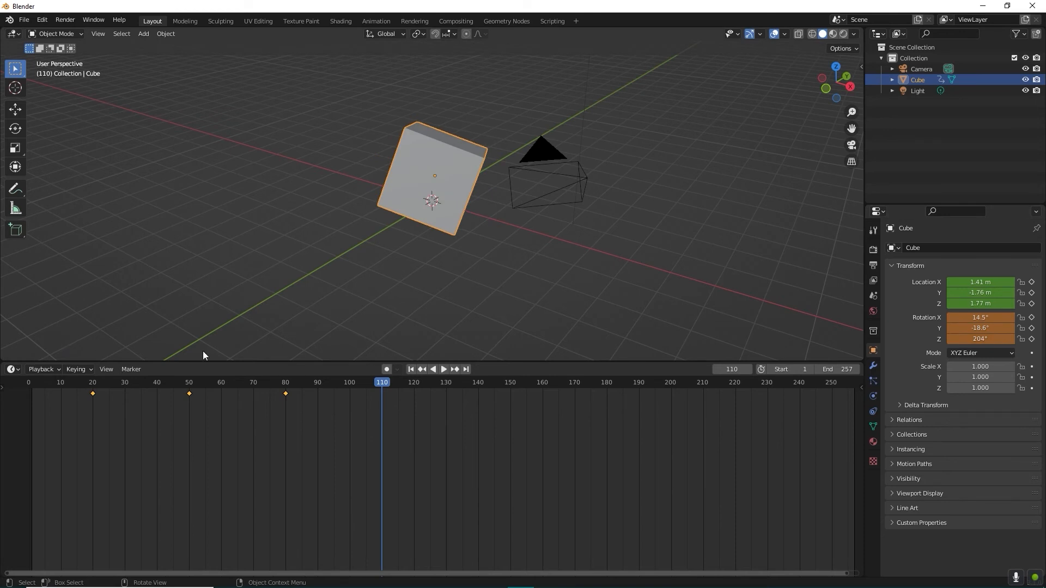
{"action": "left_click", "coordinate": [1031, 339]}
{"action": "left_click", "coordinate": [1032, 328]}
{"action": "left_click", "coordinate": [1032, 318]}
- Play back the cube's movement and rotation from frame 11 past the frame 110 keyframe
{"action": "left_click_drag", "start_coordinate": [384, 383], "coordinate": [63, 398]}
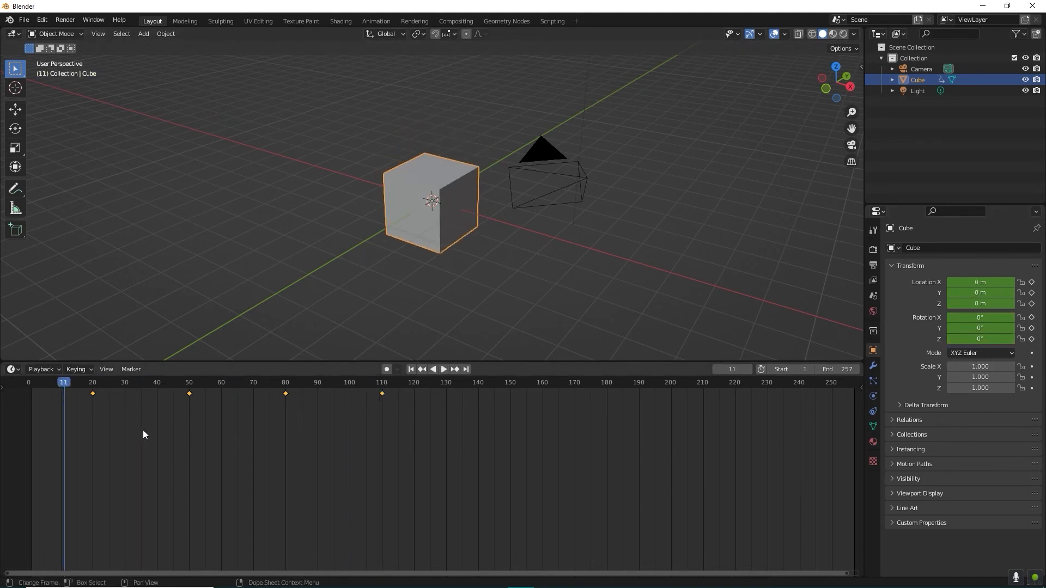
{"action": "key", "text": "space"}
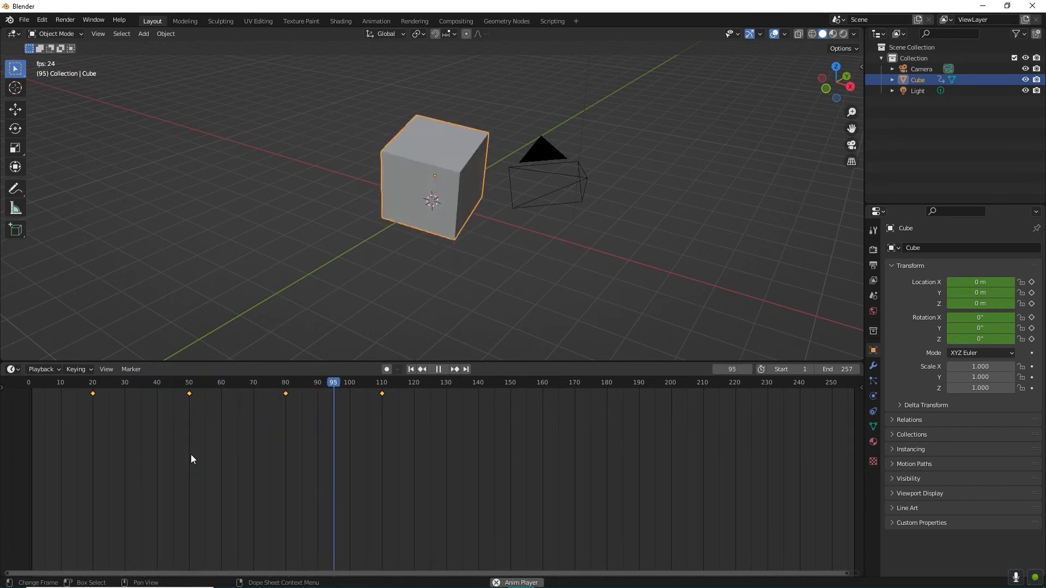
{"action": "key", "text": "space"}
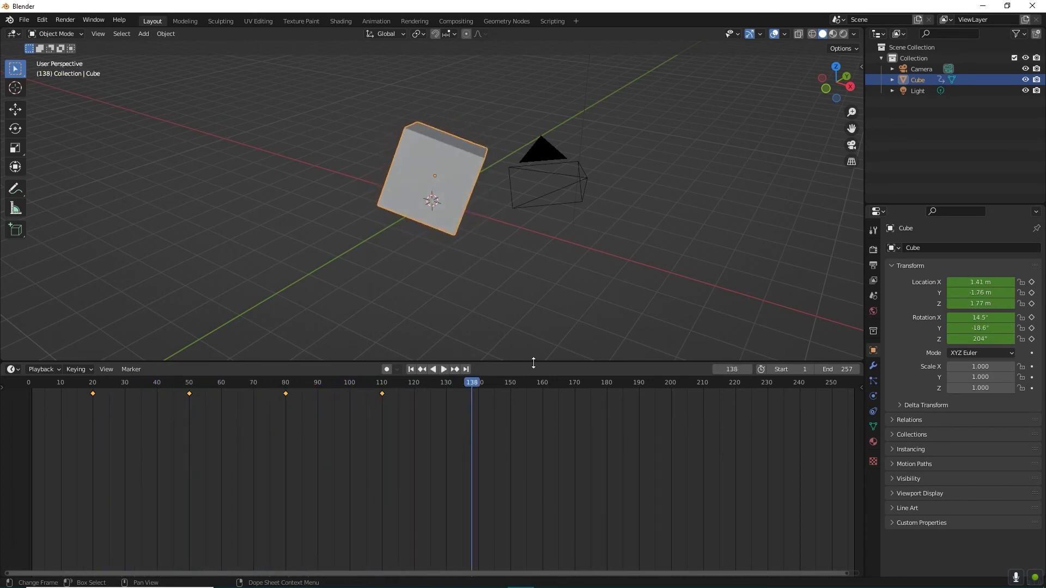
- Keyframe the cube's X, Y and Z scale at 1.000 on frame 140
{"action": "left_click_drag", "start_coordinate": [461, 380], "coordinate": [478, 382]}
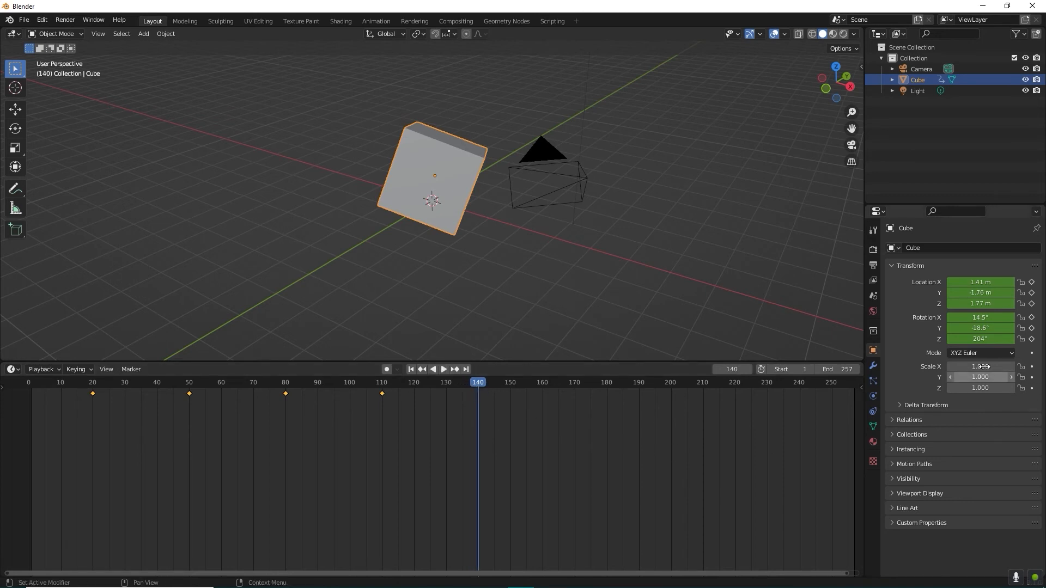
{"action": "left_click", "coordinate": [1032, 366]}
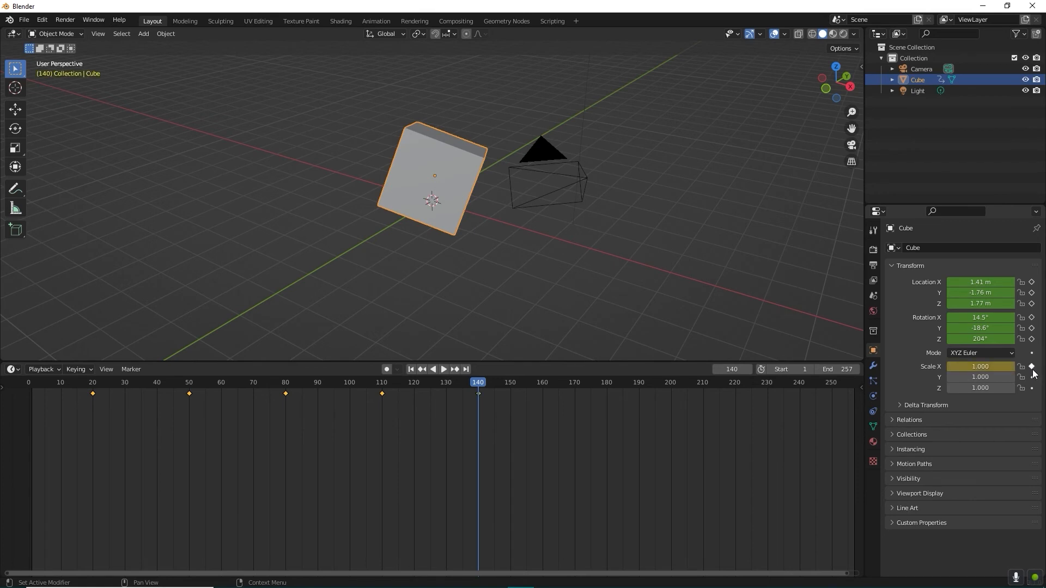
{"action": "left_click", "coordinate": [1032, 377]}
{"action": "left_click", "coordinate": [1032, 388]}
- On frame 170, set the cube's scale to X 0.660, Y 1.820, Z 0.410 and keyframe all three axes
{"action": "left_click_drag", "start_coordinate": [480, 387], "coordinate": [577, 387]}
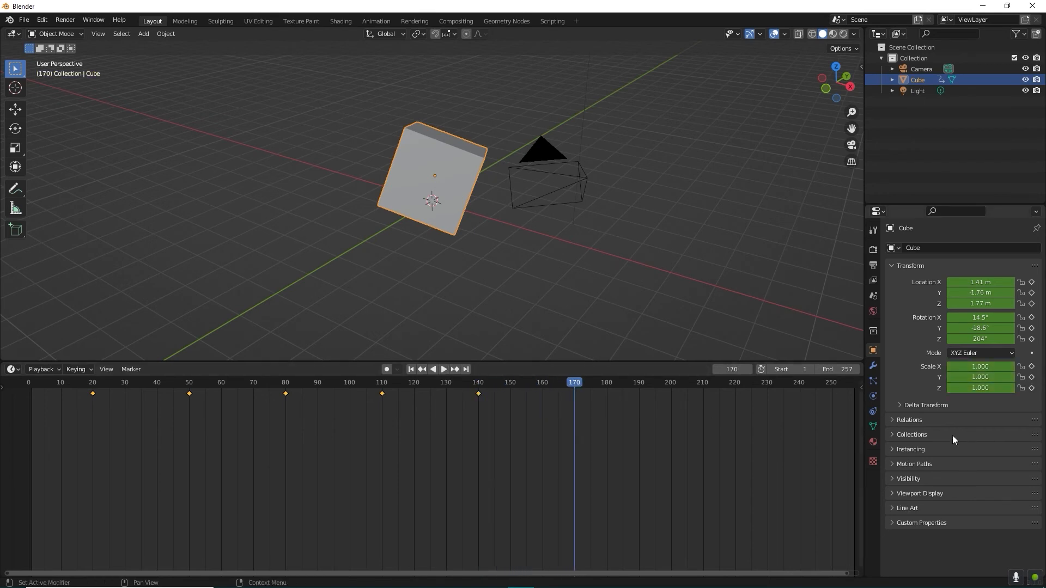
{"action": "left_click_drag", "start_coordinate": [981, 367], "coordinate": [949, 388]}
{"action": "left_click", "coordinate": [1032, 367]}
{"action": "left_click", "coordinate": [1032, 377]}
{"action": "left_click", "coordinate": [1031, 388]}
- Play back the complete location, rotation and scale animation from before the first keyframe to frame 190
{"action": "left_click_drag", "start_coordinate": [572, 381], "coordinate": [55, 397]}
{"action": "key", "text": "space"}
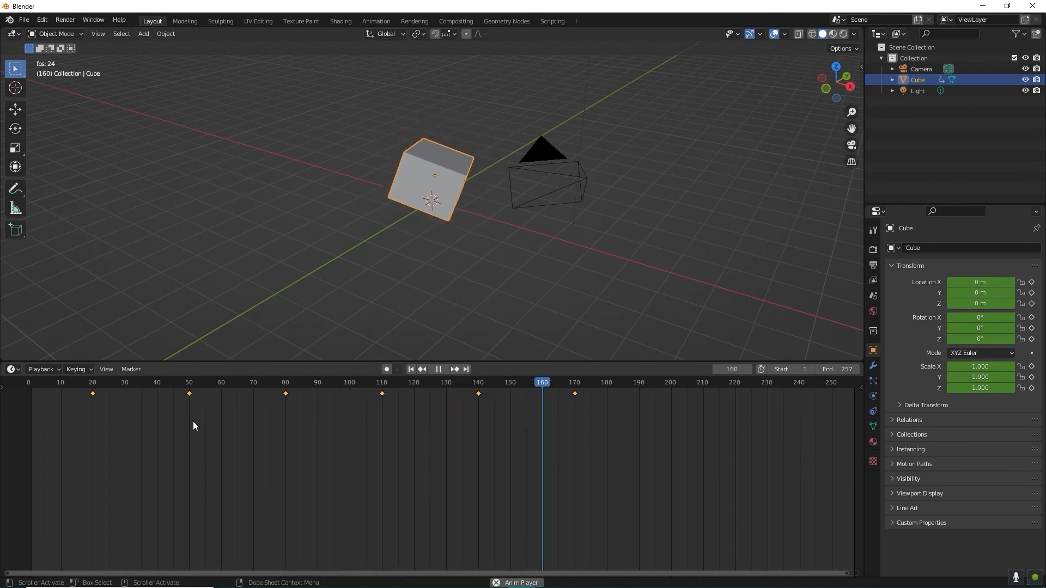
{"action": "key", "text": "space"}
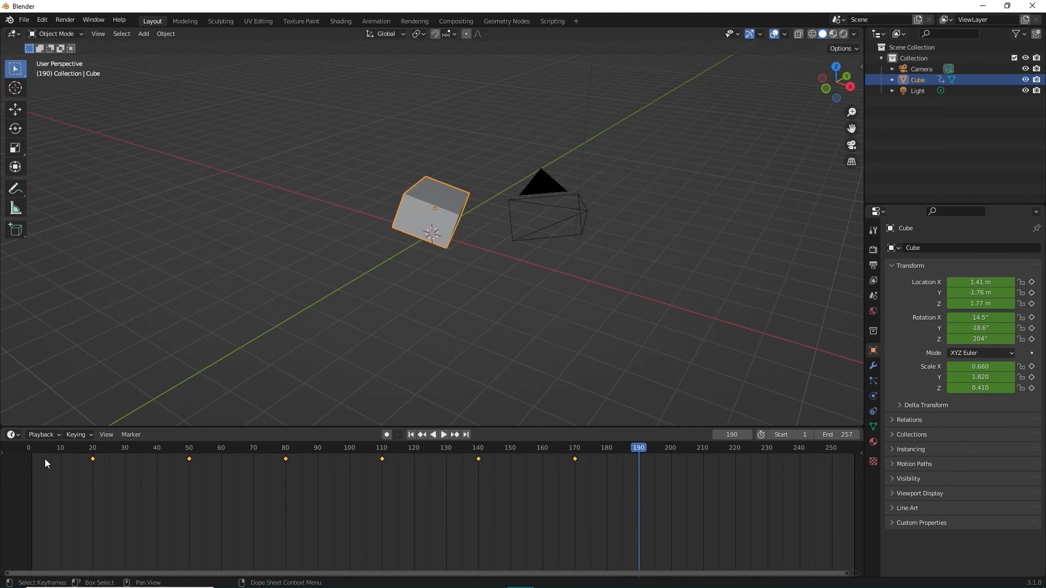
- Examine the cube's individual location, rotation and scale keyframe channels in the timeline's channel list, and hide the list again
{"action": "left_click", "coordinate": [3, 453]}
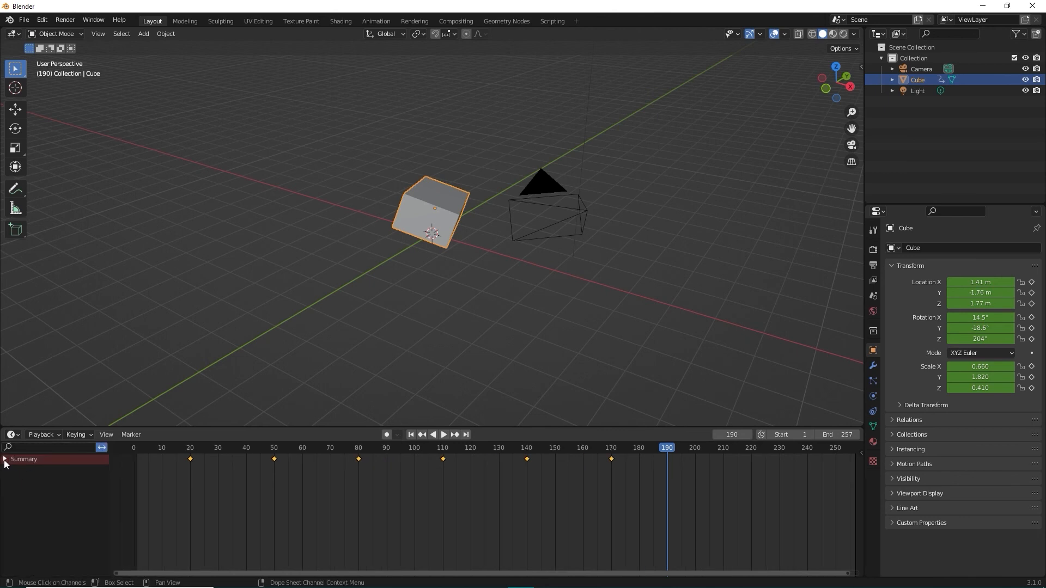
{"action": "left_click", "coordinate": [5, 461]}
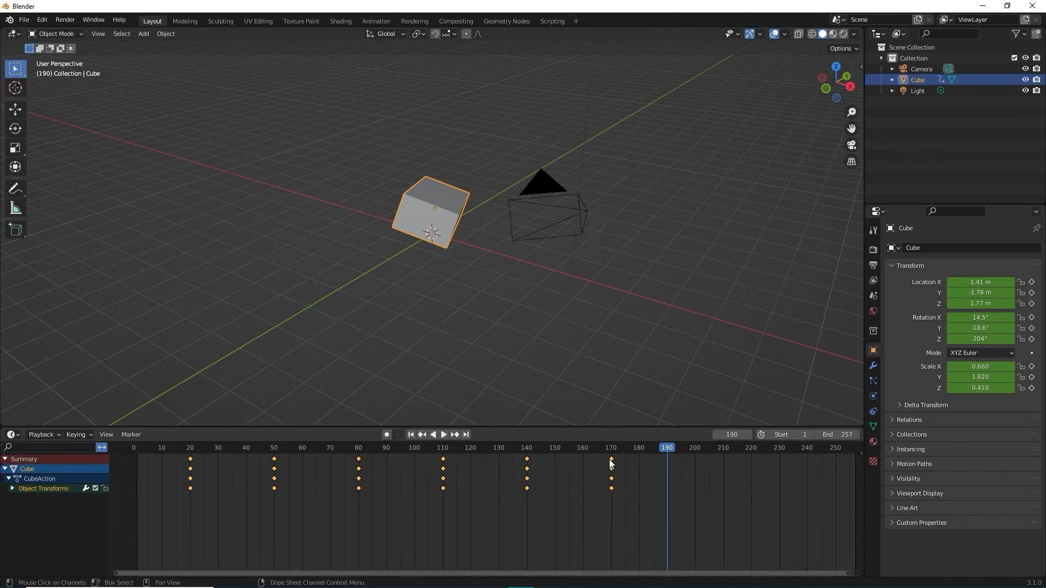
{"action": "left_click", "coordinate": [12, 486]}
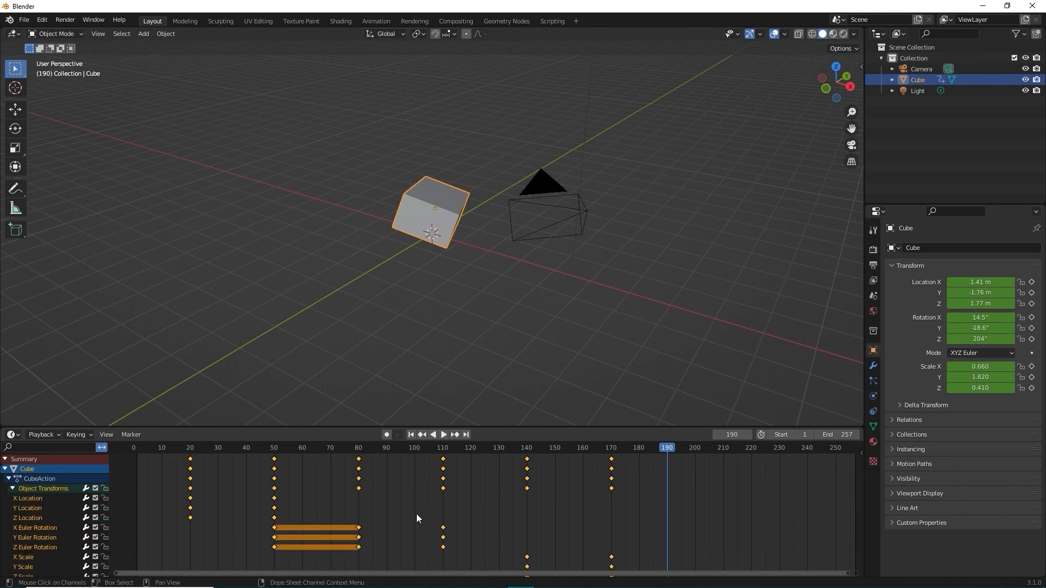
{"action": "scroll", "coordinate": [416, 515], "scroll_direction": "down", "scroll_amount": 1}
{"action": "scroll", "coordinate": [415, 515], "scroll_direction": "up", "scroll_amount": 1}
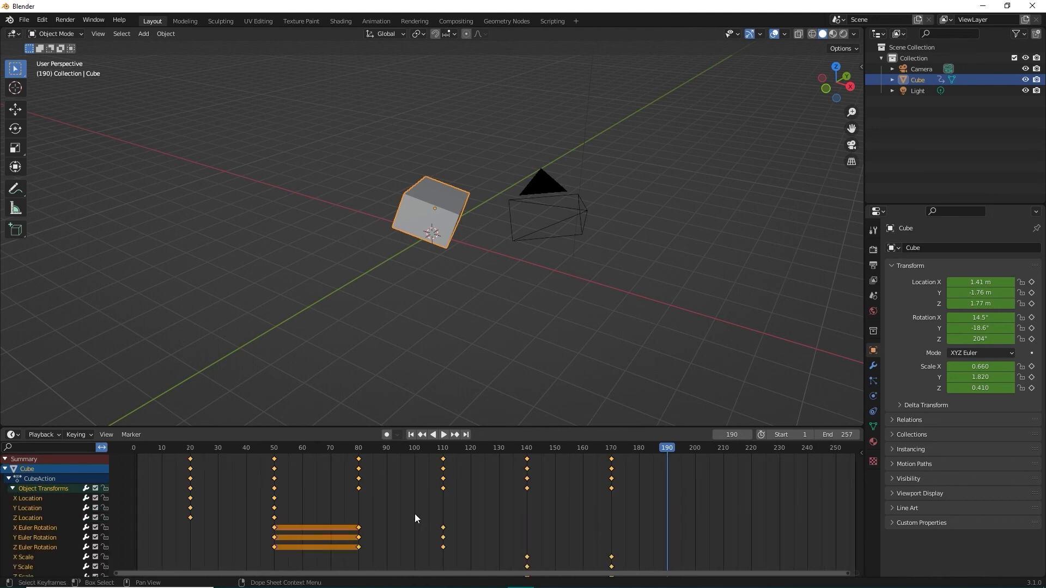
{"action": "left_click", "coordinate": [5, 470]}
{"action": "left_click", "coordinate": [5, 459]}
{"action": "left_click_drag", "start_coordinate": [110, 455], "coordinate": [5, 457]}
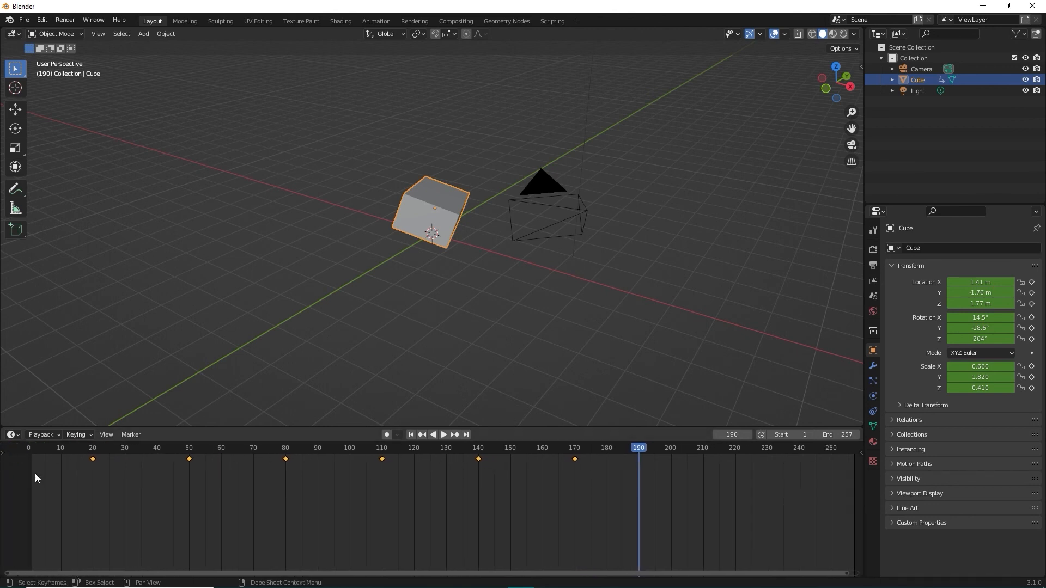